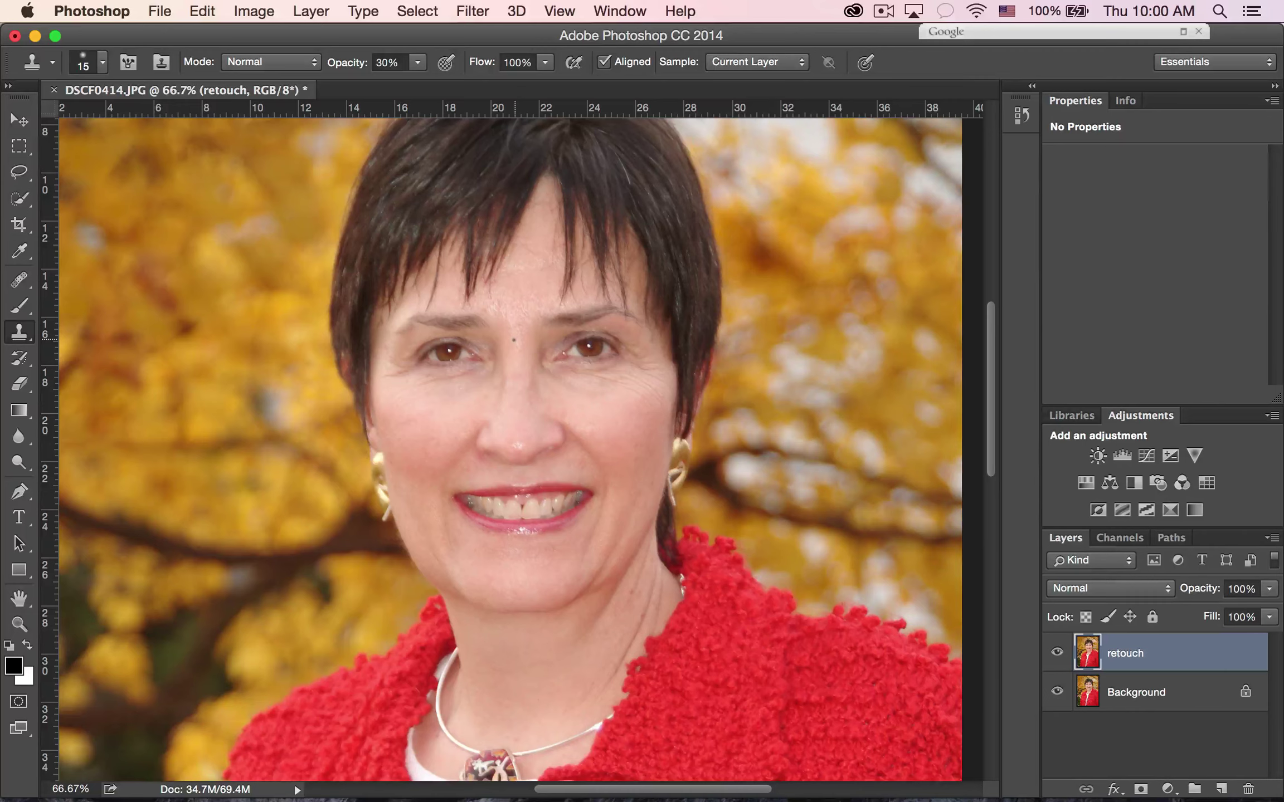
Clone over the highlight along the nose with a soft 90 px Clone Stamp brush at 30% opacity.
key(super+1)
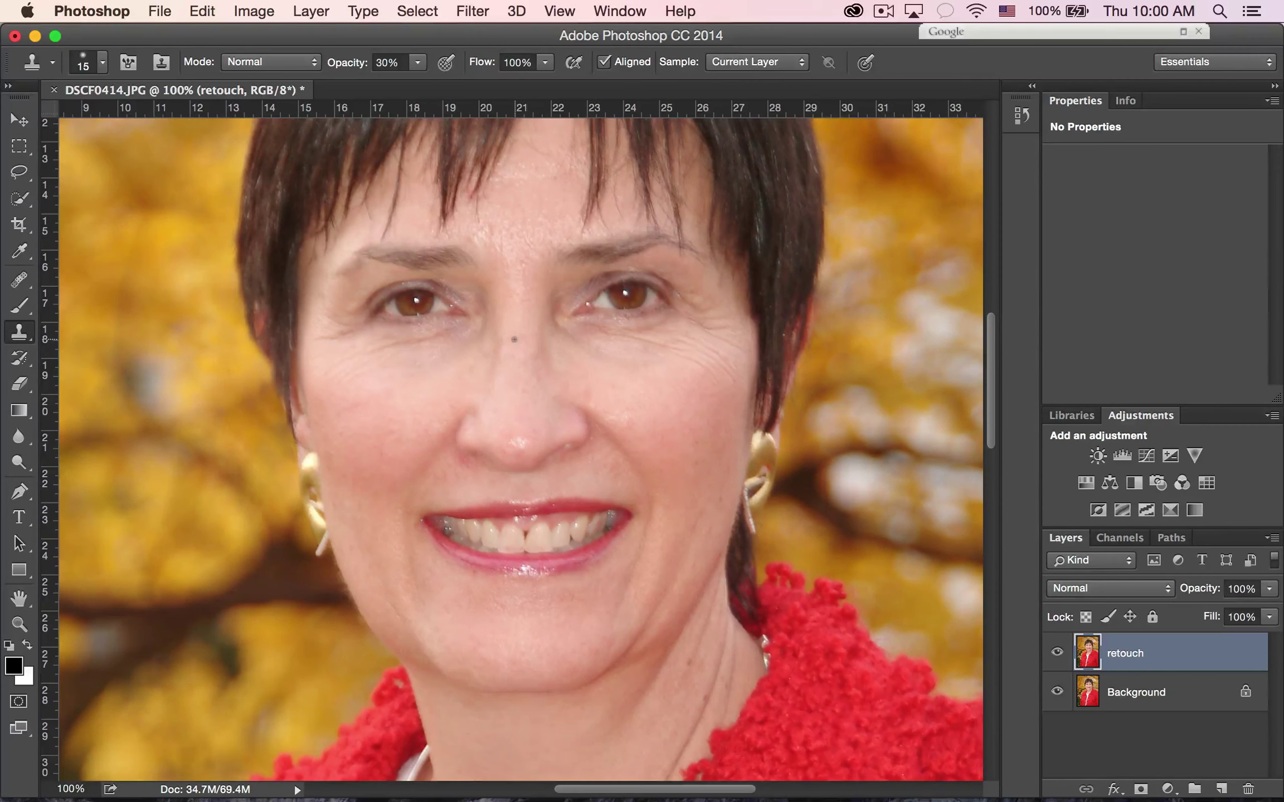
key(bracketright)
key(bracketright)
key(bracketright)
key(bracketright)
key(bracketright)
click(87, 68)
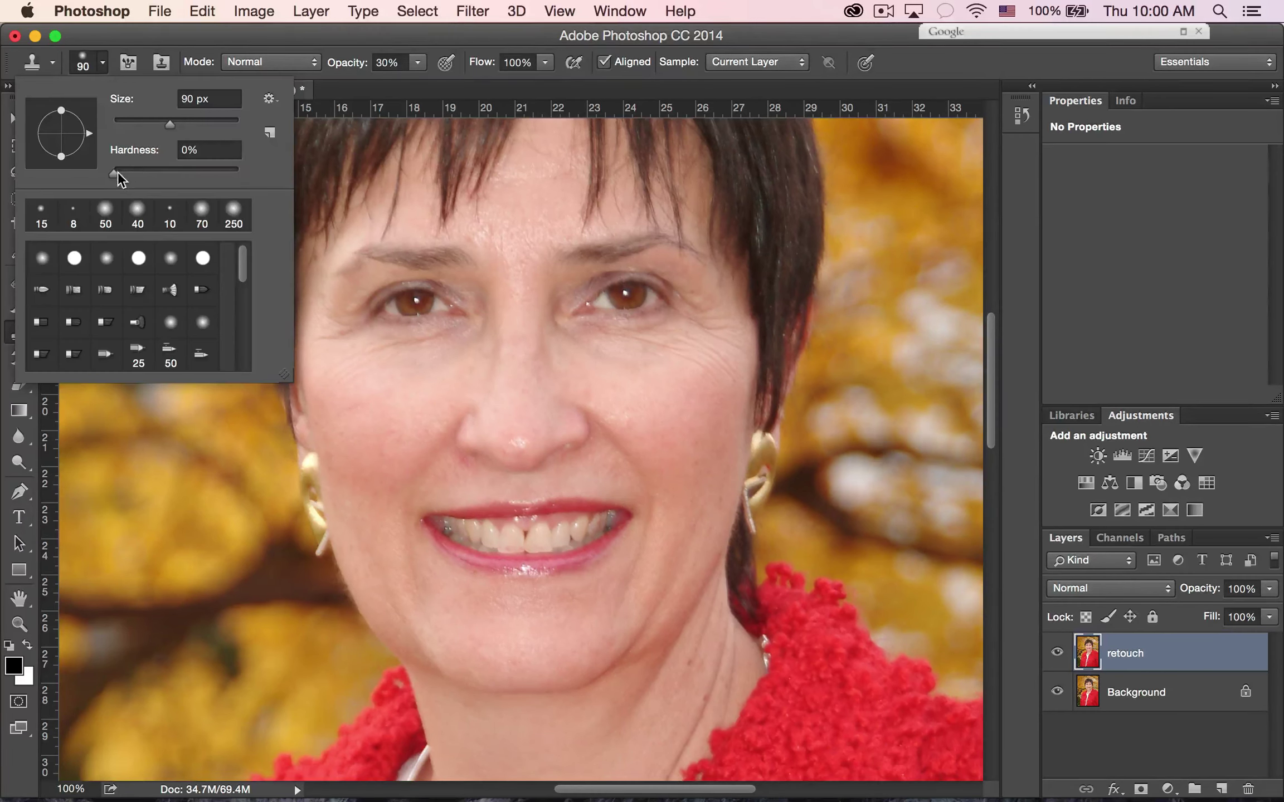
click(402, 181)
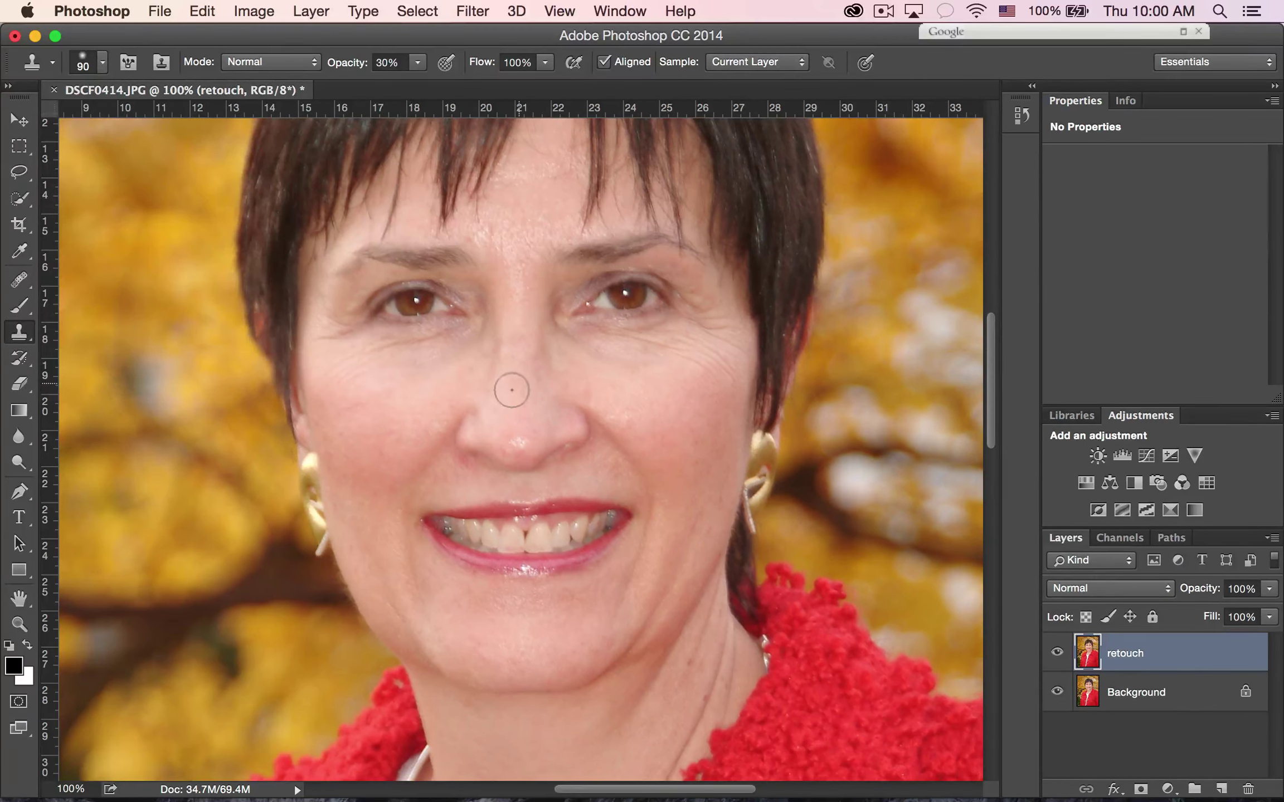
alt+click(516, 380)
drag(510, 452, 509, 404)
Compare the face before and after by toggling the retouch layer's visibility.
click(1055, 652)
click(1055, 653)
click(1055, 653)
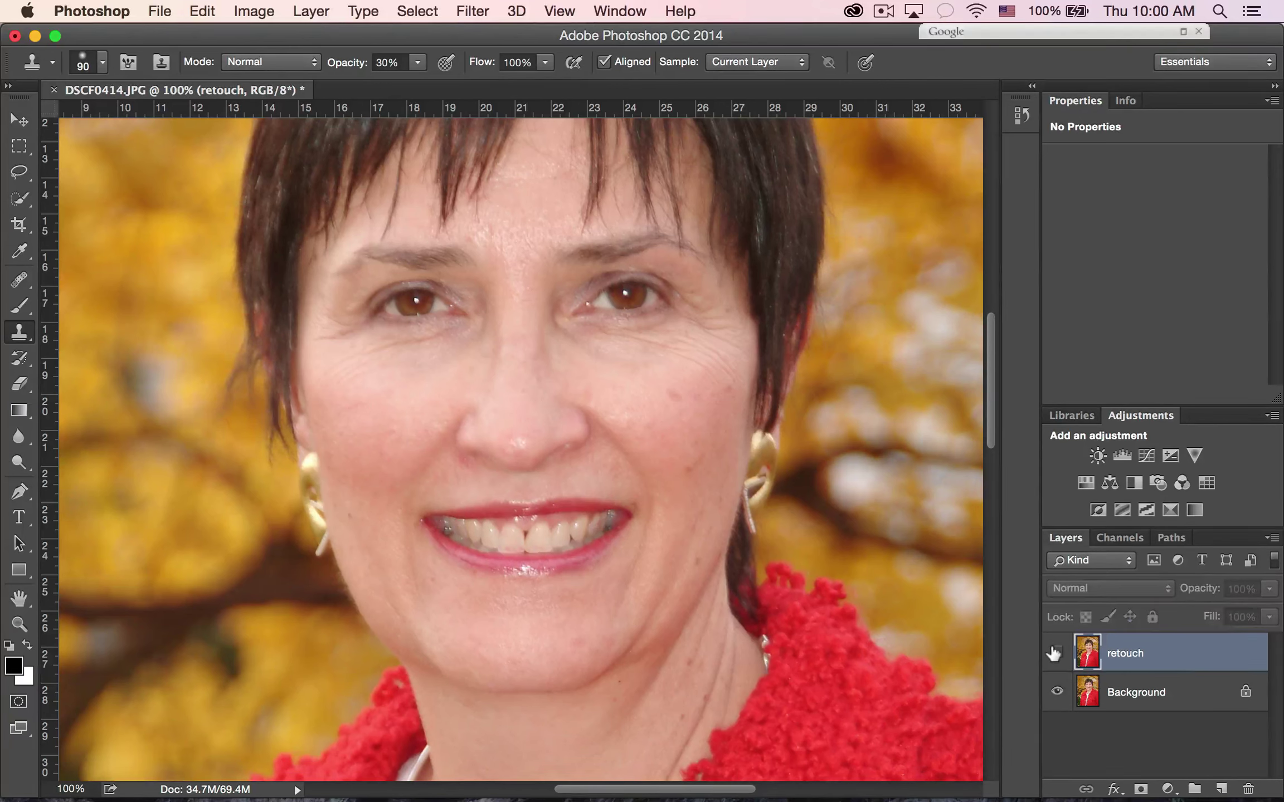
click(1054, 653)
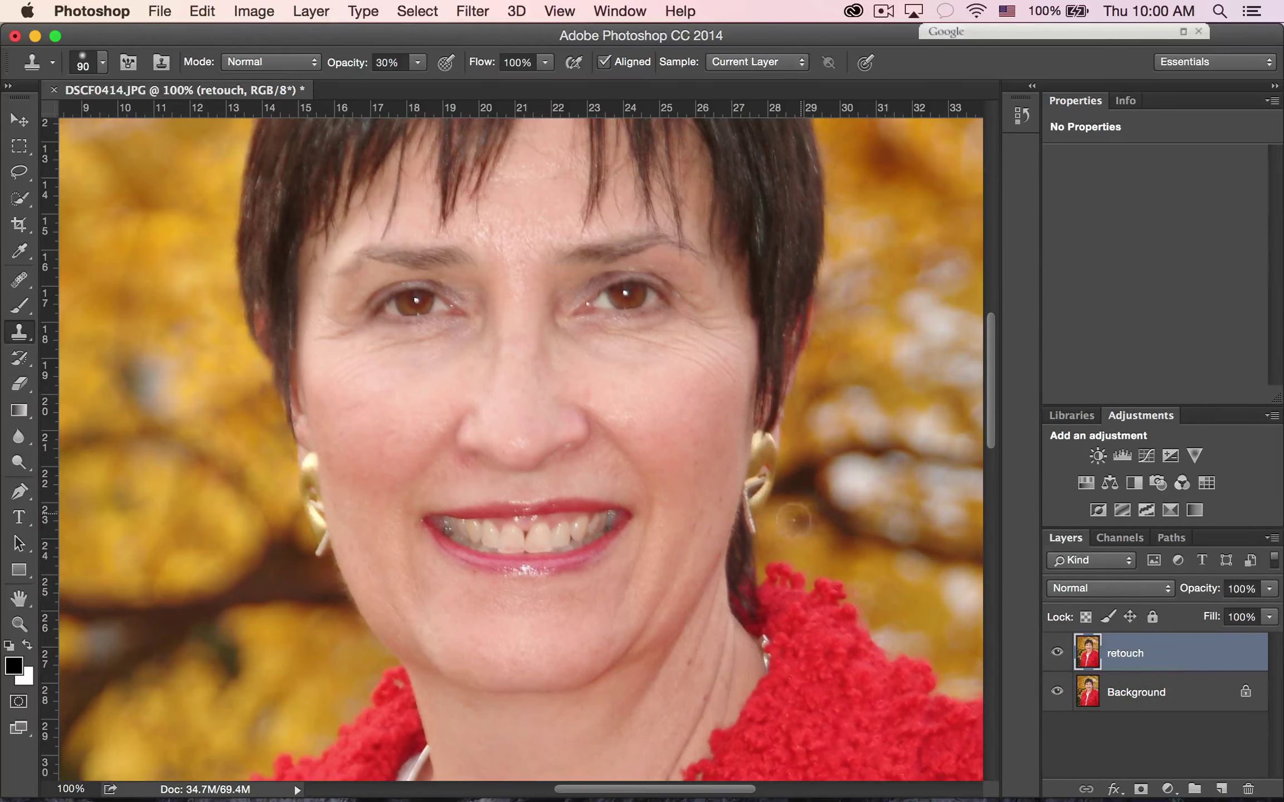
Clone away the shiny highlights on the lips with a 35 px Clone Stamp brush at 68% opacity.
key(bracketleft)
key(bracketleft)
key(bracketleft)
key(bracketleft)
key(bracketleft)
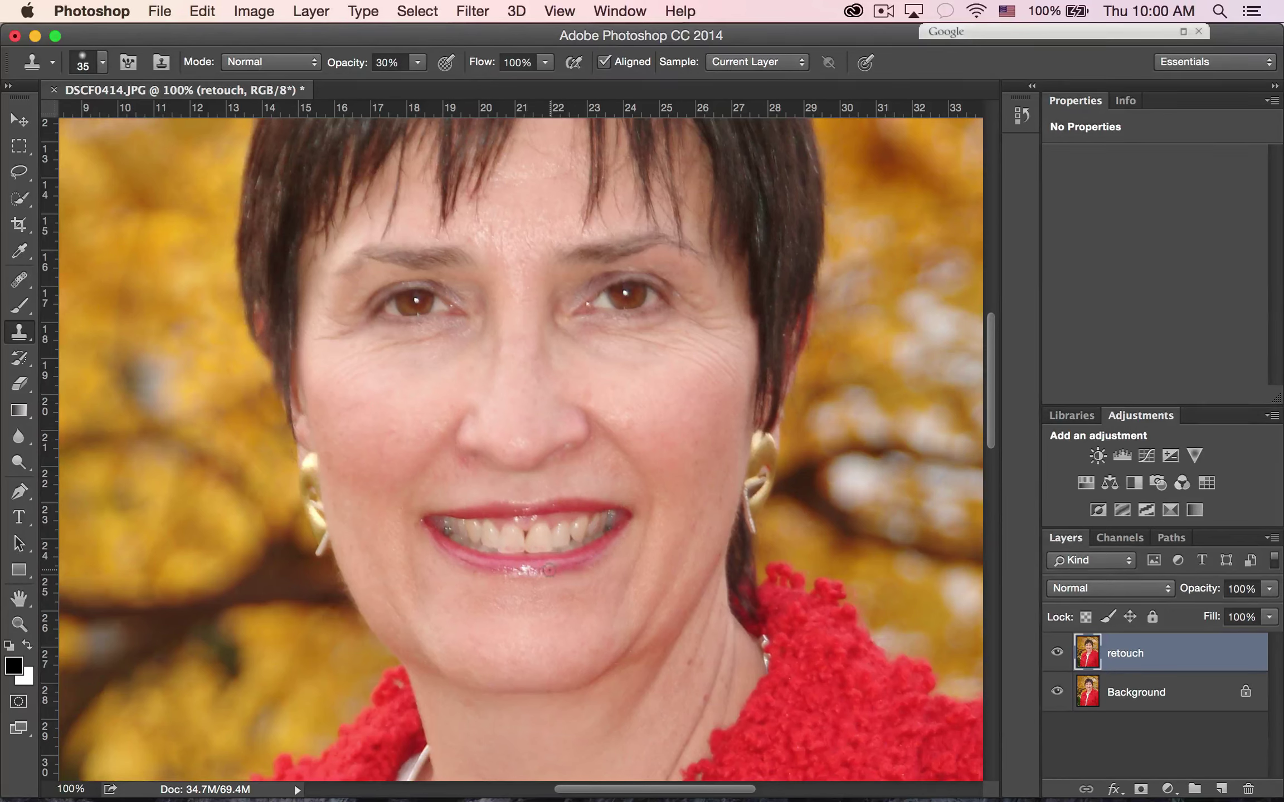
alt+click(546, 567)
click(385, 62)
text(68)
key(Return)
drag(519, 570, 543, 569)
mouse_move(534, 575)
mouse_down()
mouse_move(500, 574)
mouse_move(547, 570)
mouse_up()
drag(512, 497, 540, 491)
click(597, 519)
Tone down the shine at the centre of the forehead with a 90 px Clone Stamp brush at 23% opacity.
scroll(559, 292, up, 3)
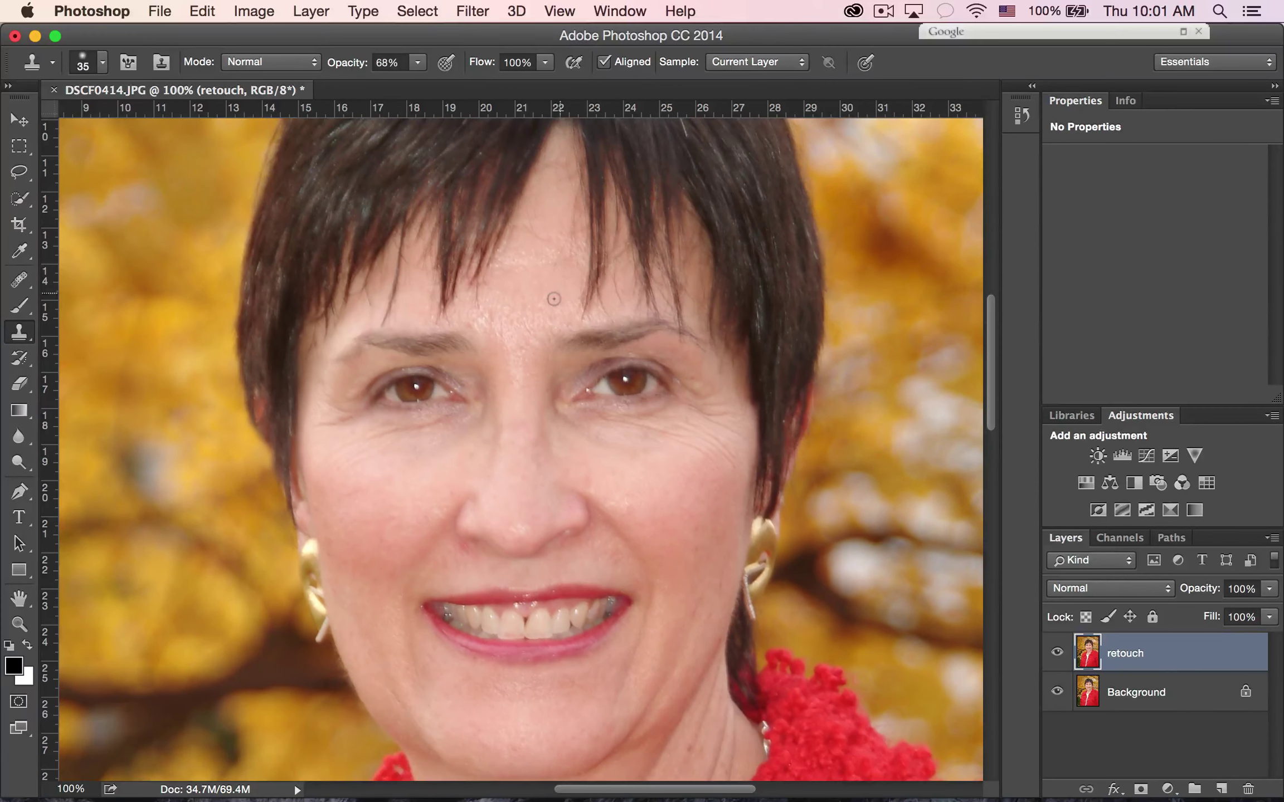
key(bracketright)
key(bracketright)
key(bracketright)
key(bracketright)
key(bracketright)
key(bracketright)
drag(348, 60, 307, 63)
alt+click(525, 279)
mouse_move(513, 357)
mouse_down()
mouse_move(512, 319)
mouse_move(487, 338)
mouse_move(503, 314)
mouse_move(476, 326)
mouse_move(503, 306)
mouse_move(581, 300)
mouse_move(519, 256)
mouse_move(512, 278)
mouse_move(534, 313)
mouse_up()
Resample nearby clean skin and continue blending the remaining shine between the fringe and the eyebrows.
alt+click(515, 288)
alt+click(516, 296)
key(super+z)
alt+click(541, 303)
alt+click(537, 288)
alt+click(519, 293)
drag(508, 259, 500, 293)
Blend the skin just above the inner end of the right-hand eyebrow with a 60 px Clone Stamp brush.
alt+click(665, 444)
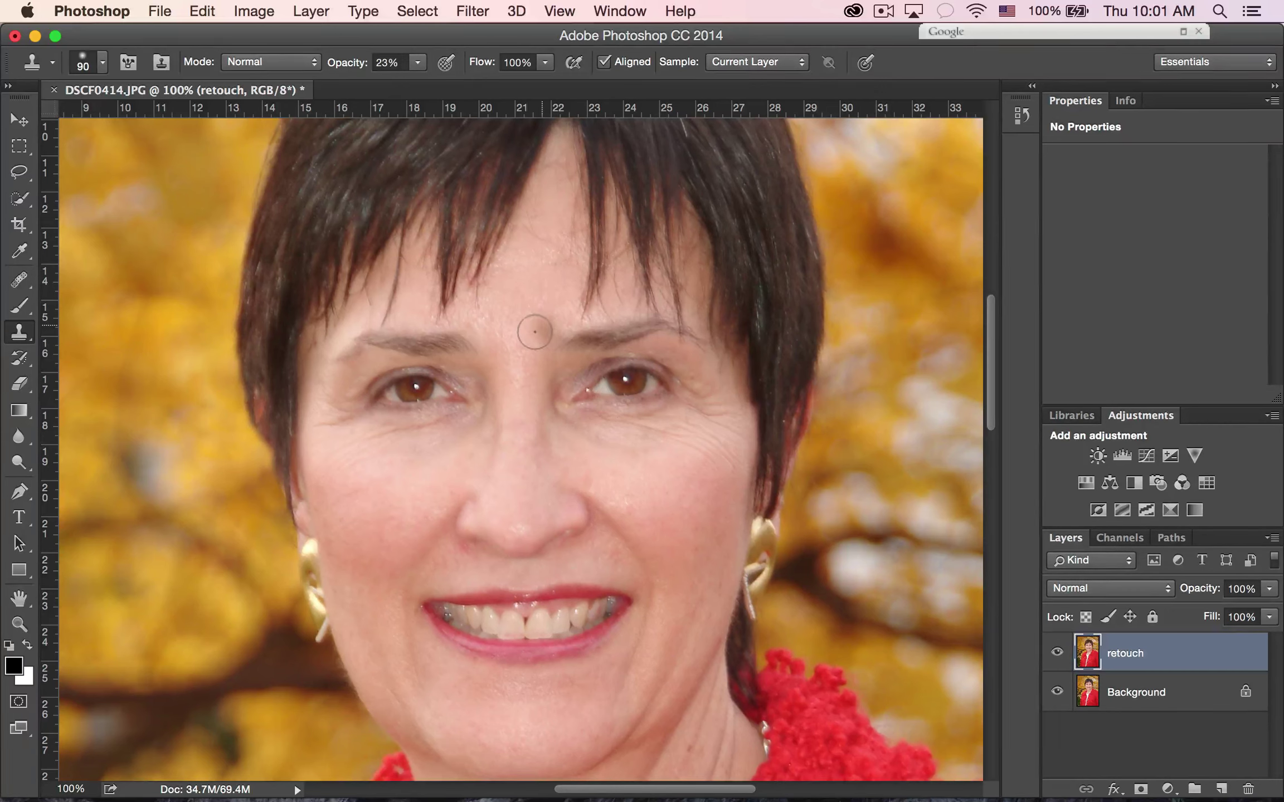
key(bracketleft)
key(bracketleft)
key(bracketleft)
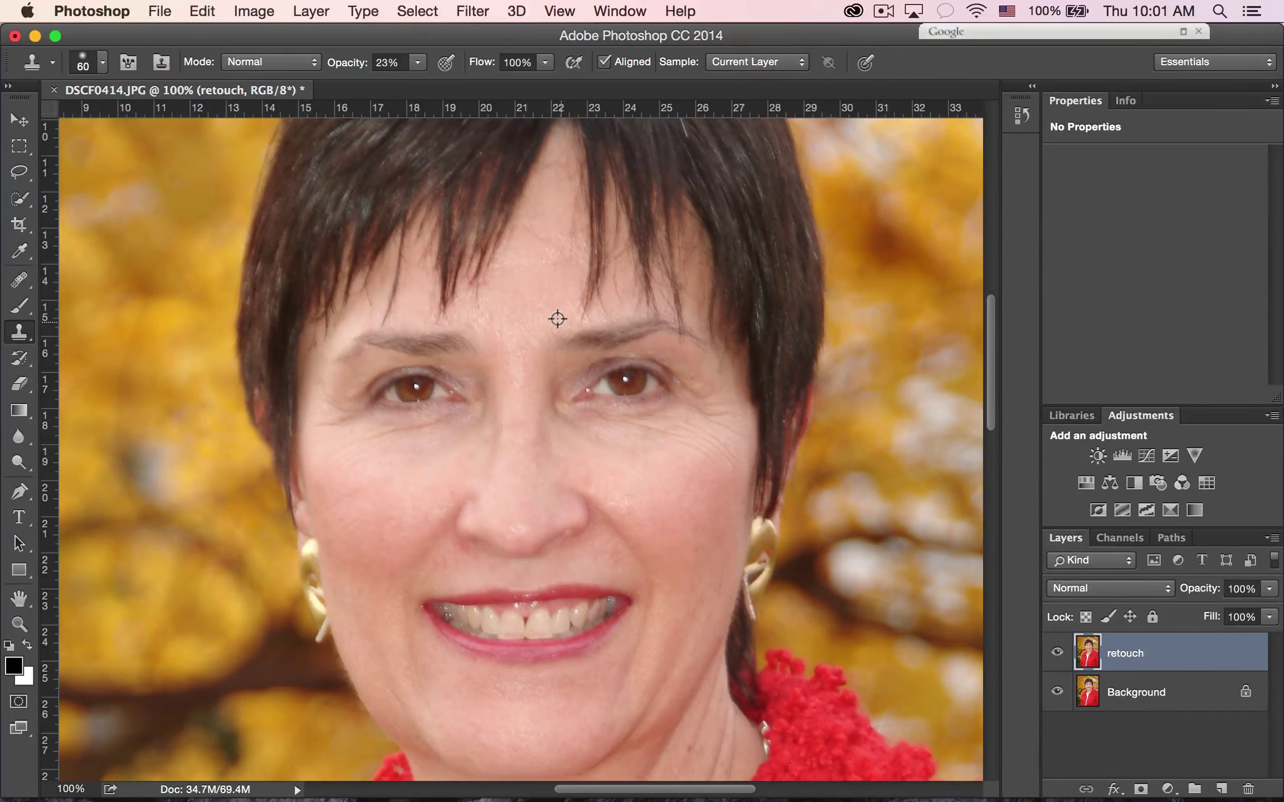
alt+click(570, 316)
click(602, 314)
Compare the forehead and lips with the original by switching the retouch layer off and on.
click(1053, 650)
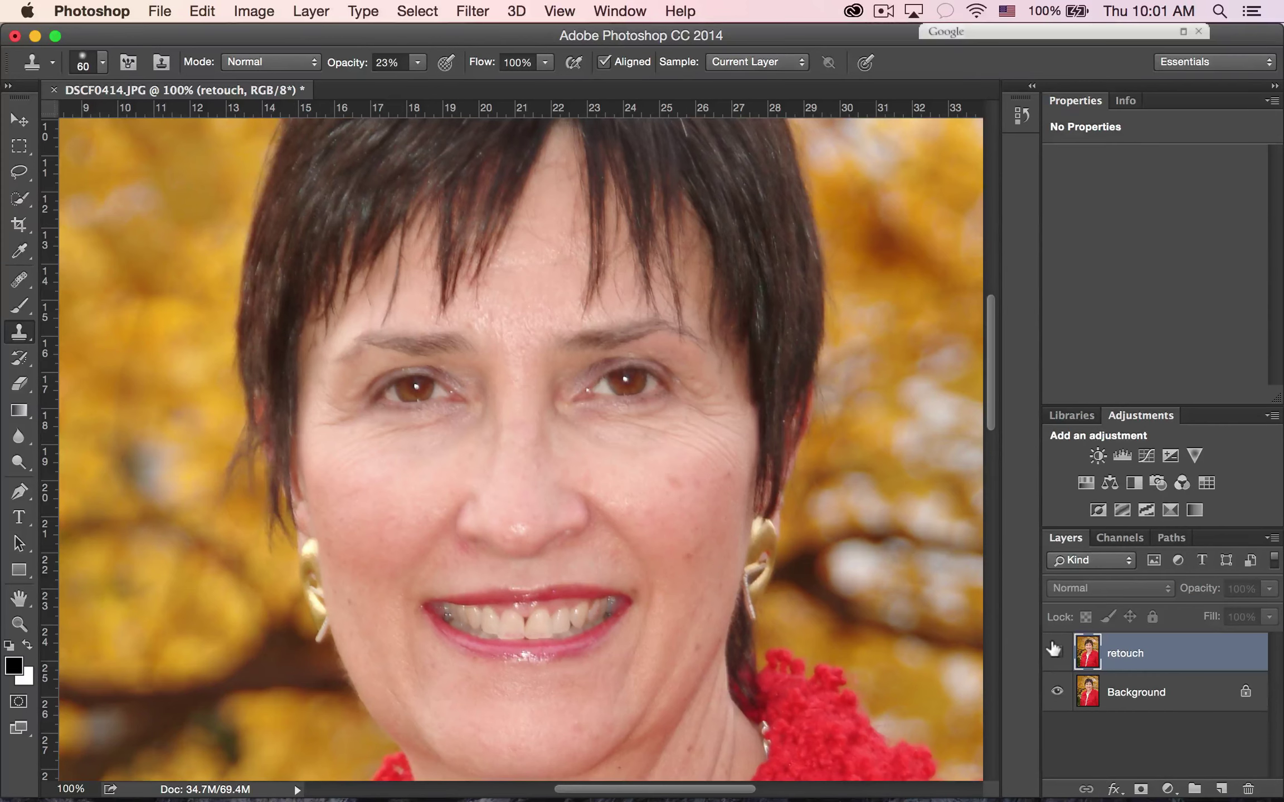
click(1053, 649)
click(1054, 649)
click(1054, 649)
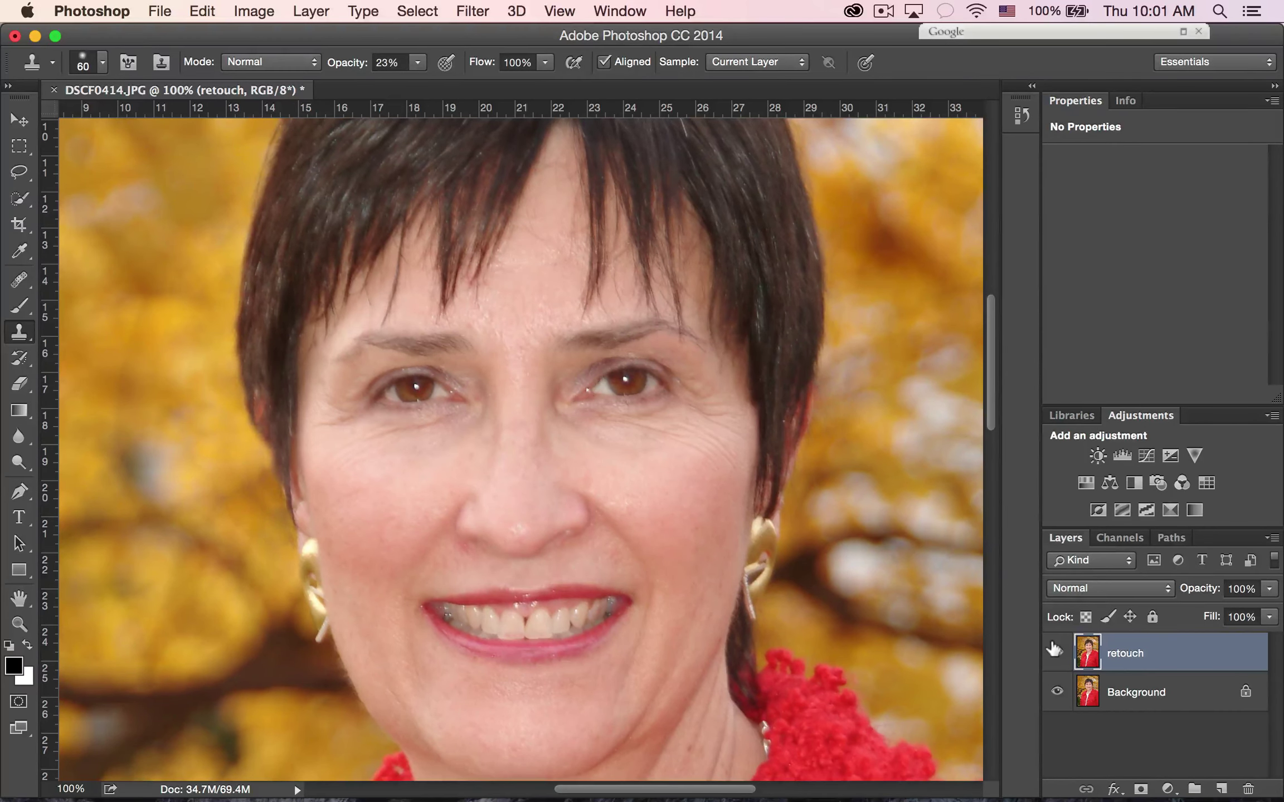
click(1054, 649)
click(1054, 649)
scroll(762, 515, down, 6)
scroll(762, 514, up, 6)
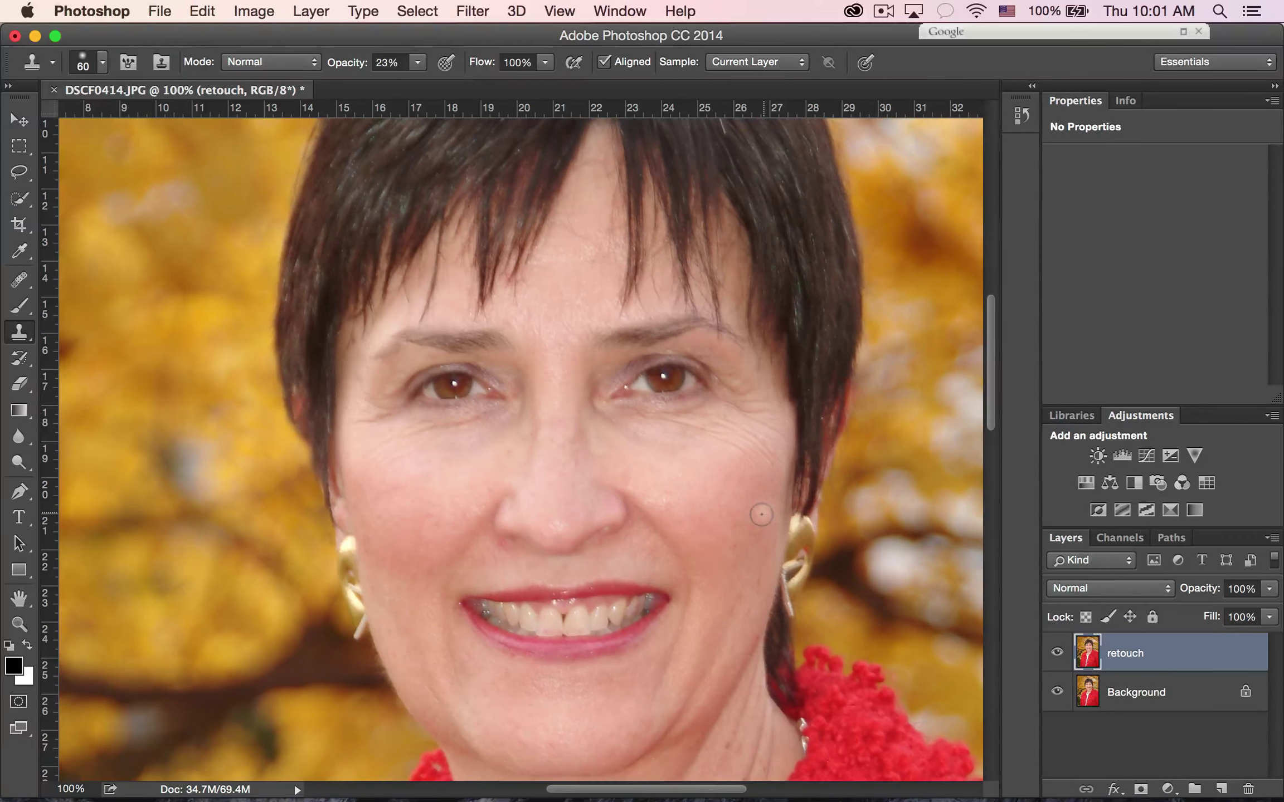
Set the Clone Stamp to 51% opacity and Lighten blending mode for working on the neck.
scroll(761, 515, down, 6)
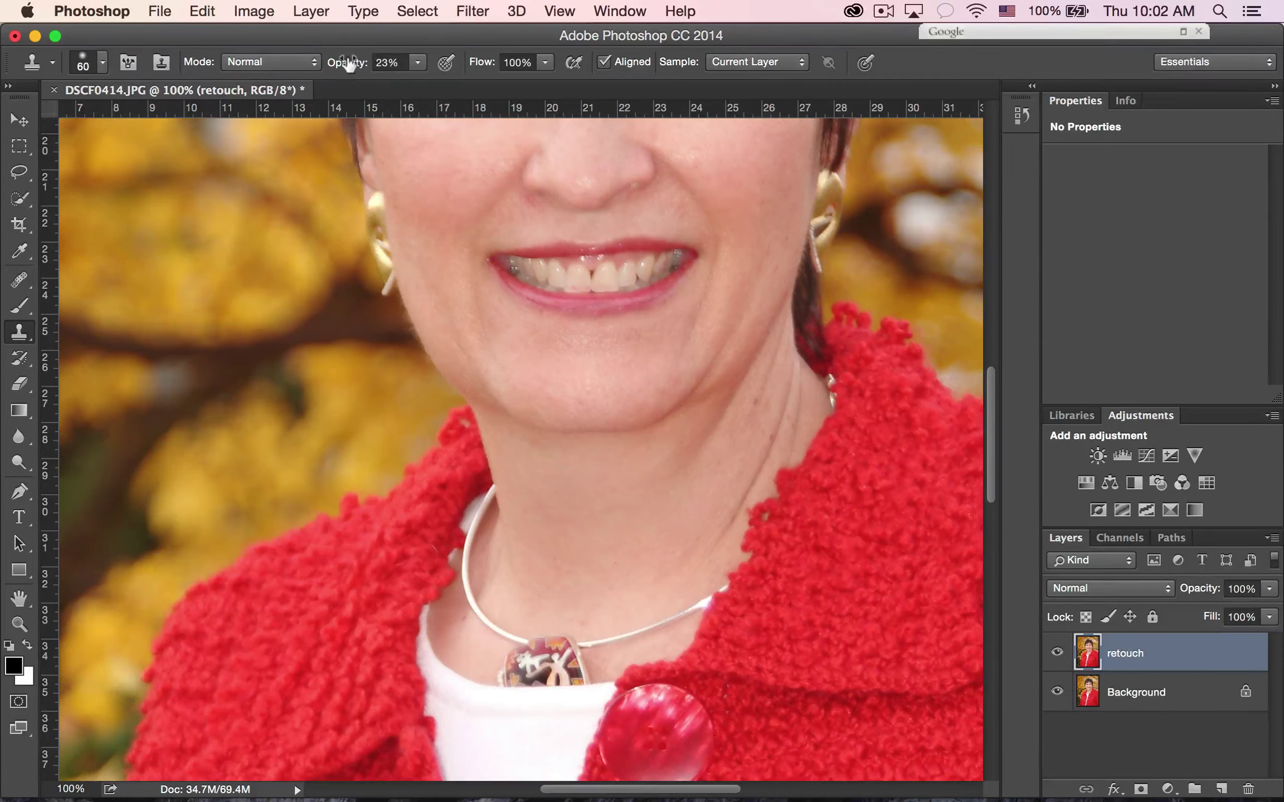
drag(337, 65, 365, 74)
click(338, 63)
text(51)
key(Return)
click(308, 60)
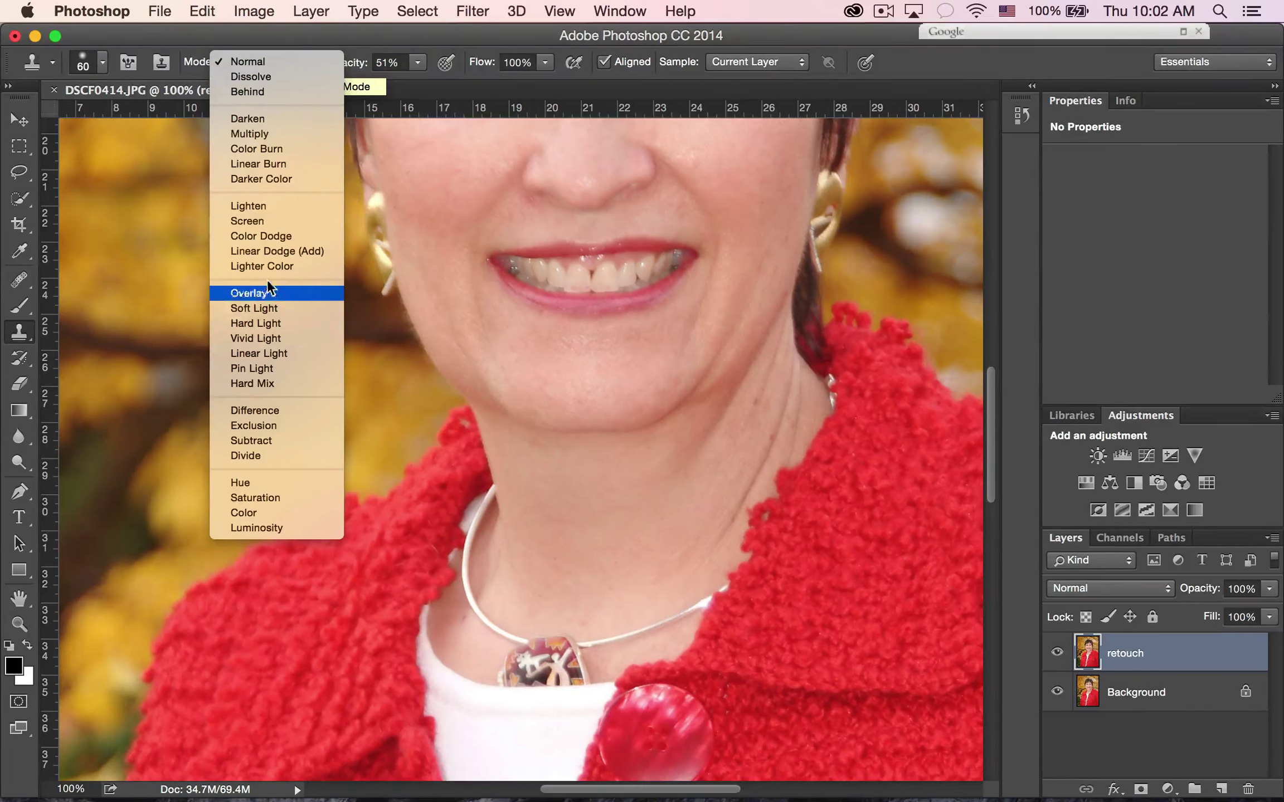
click(259, 209)
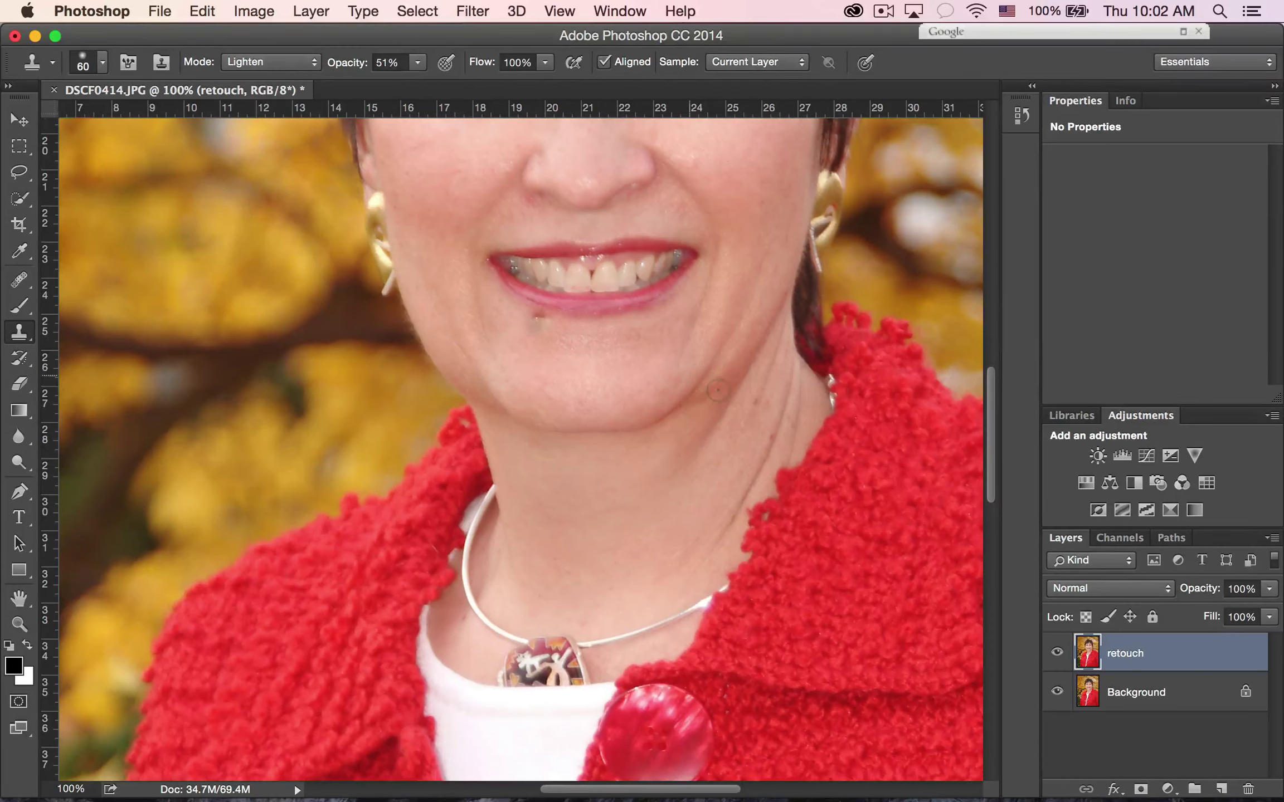
Clone smooth skin over the dark creases on the right side of the neck with a 90 px brush.
key(bracketright)
key(bracketright)
mouse_move(766, 323)
mouse_down()
mouse_move(761, 357)
mouse_move(690, 438)
mouse_move(676, 502)
mouse_move(635, 515)
mouse_move(620, 472)
mouse_up()
drag(703, 451, 628, 489)
alt+click(677, 490)
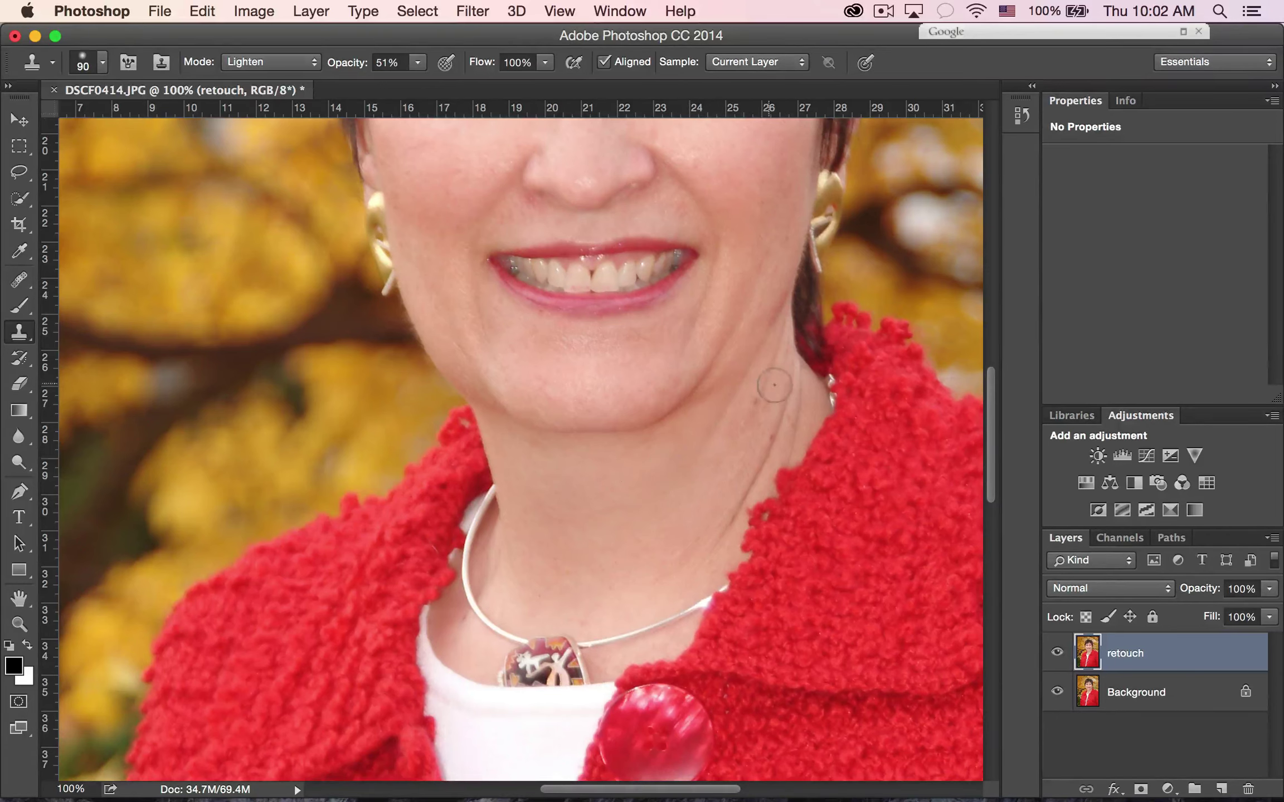
mouse_move(772, 397)
mouse_down()
mouse_move(747, 463)
mouse_move(705, 454)
mouse_move(750, 453)
mouse_move(686, 553)
mouse_up()
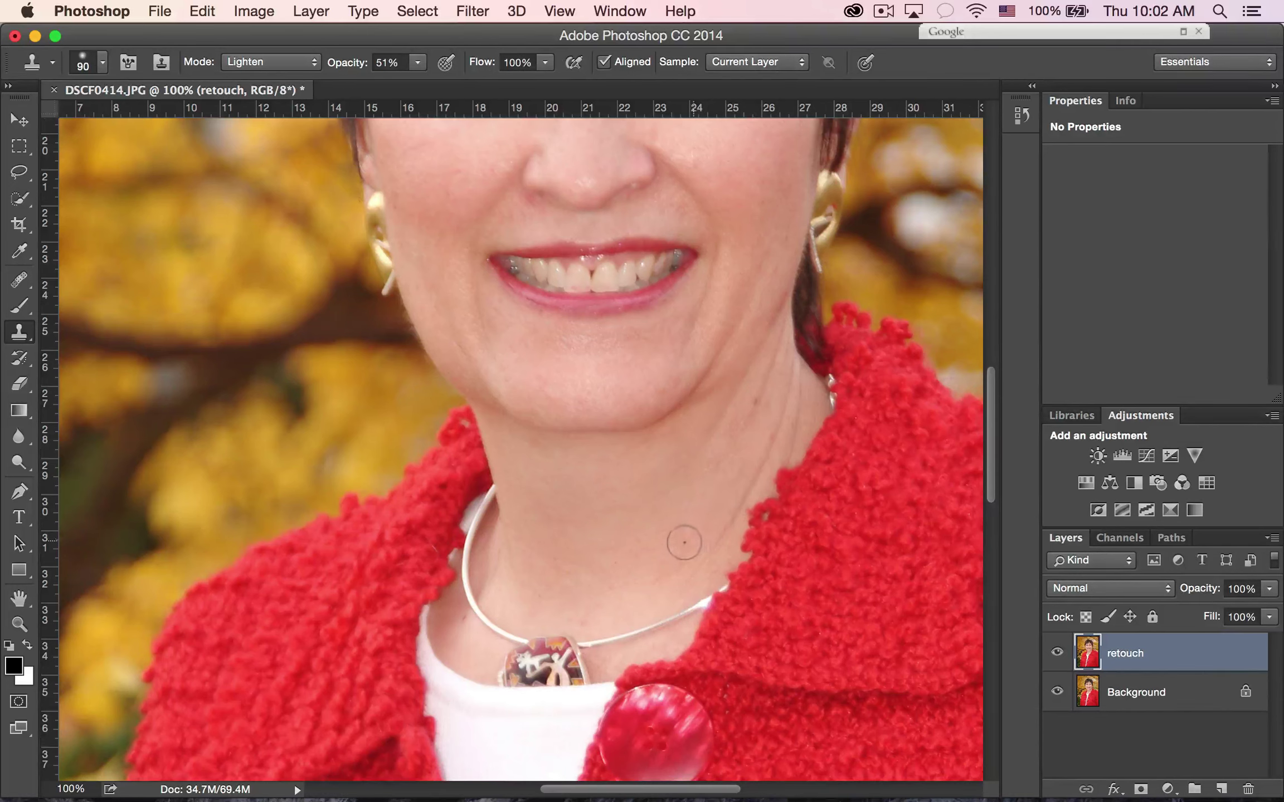
alt+click(667, 495)
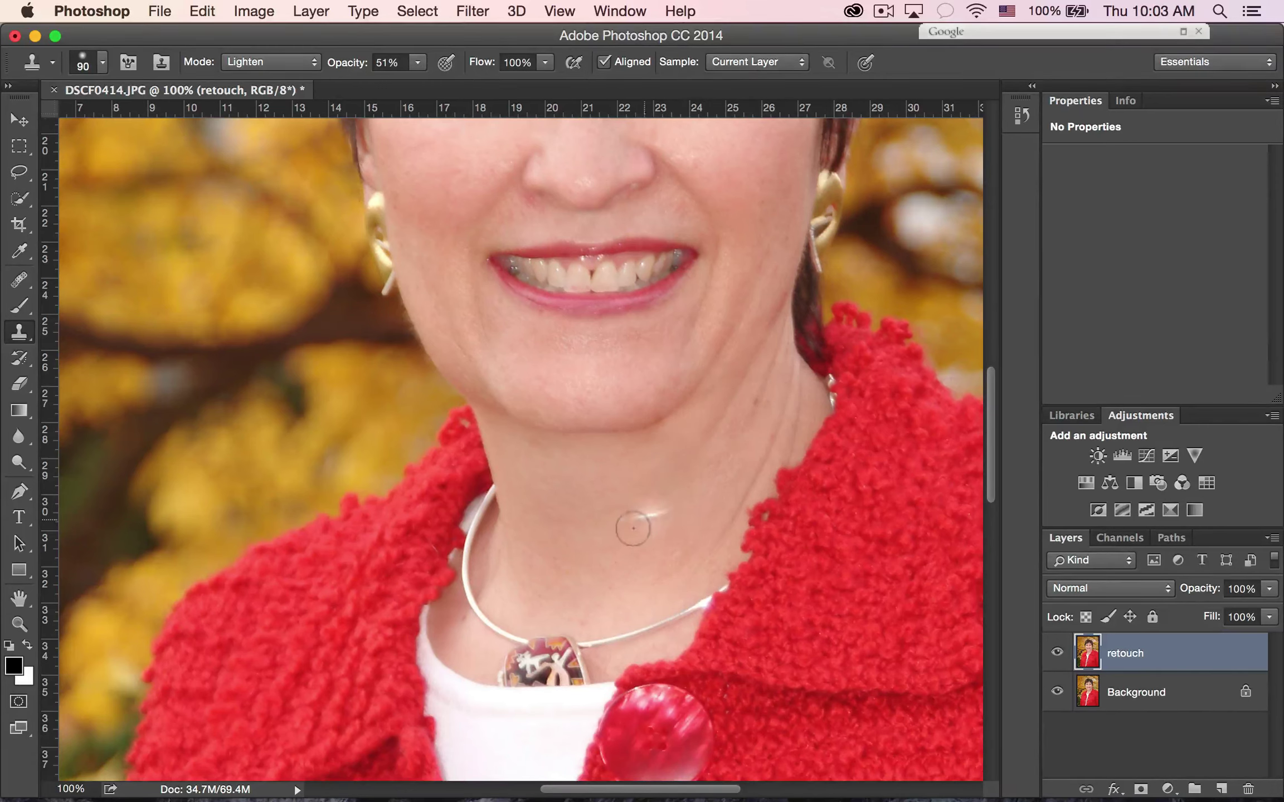
click(700, 532)
key(super+z)
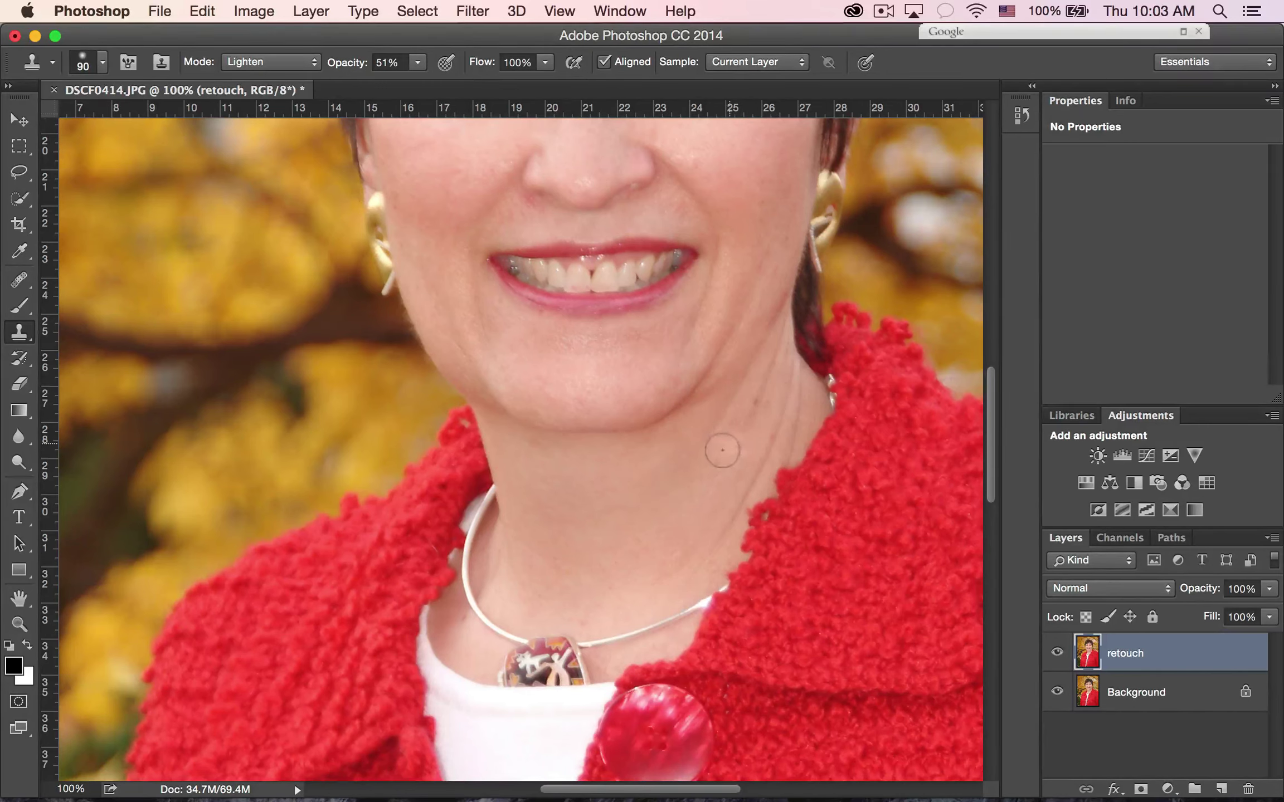
key(super+z)
key(super+z)
click(722, 451)
key(super+z)
Reduce the Clone Stamp opacity to 28% and blend the remaining neck creases beside the collar.
drag(345, 62, 319, 61)
mouse_move(732, 349)
mouse_down()
mouse_move(664, 452)
mouse_move(662, 491)
mouse_up()
alt+click(704, 467)
mouse_move(788, 395)
mouse_down()
mouse_move(712, 527)
mouse_move(672, 563)
mouse_up()
alt+click(719, 481)
Review the whole portrait at 66.7% zoom, hiding and showing the retouch layer to compare it with the original.
scroll(585, 500, up, 8)
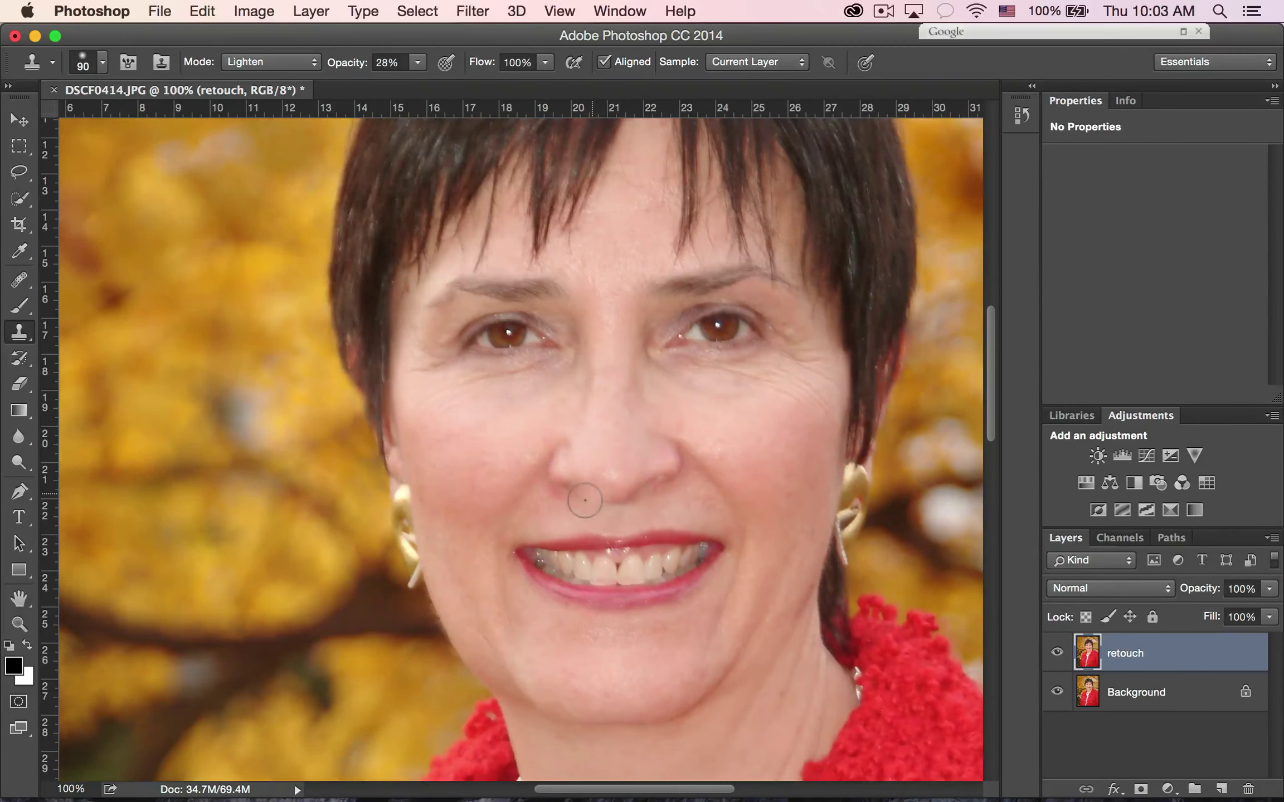
key(super+minus)
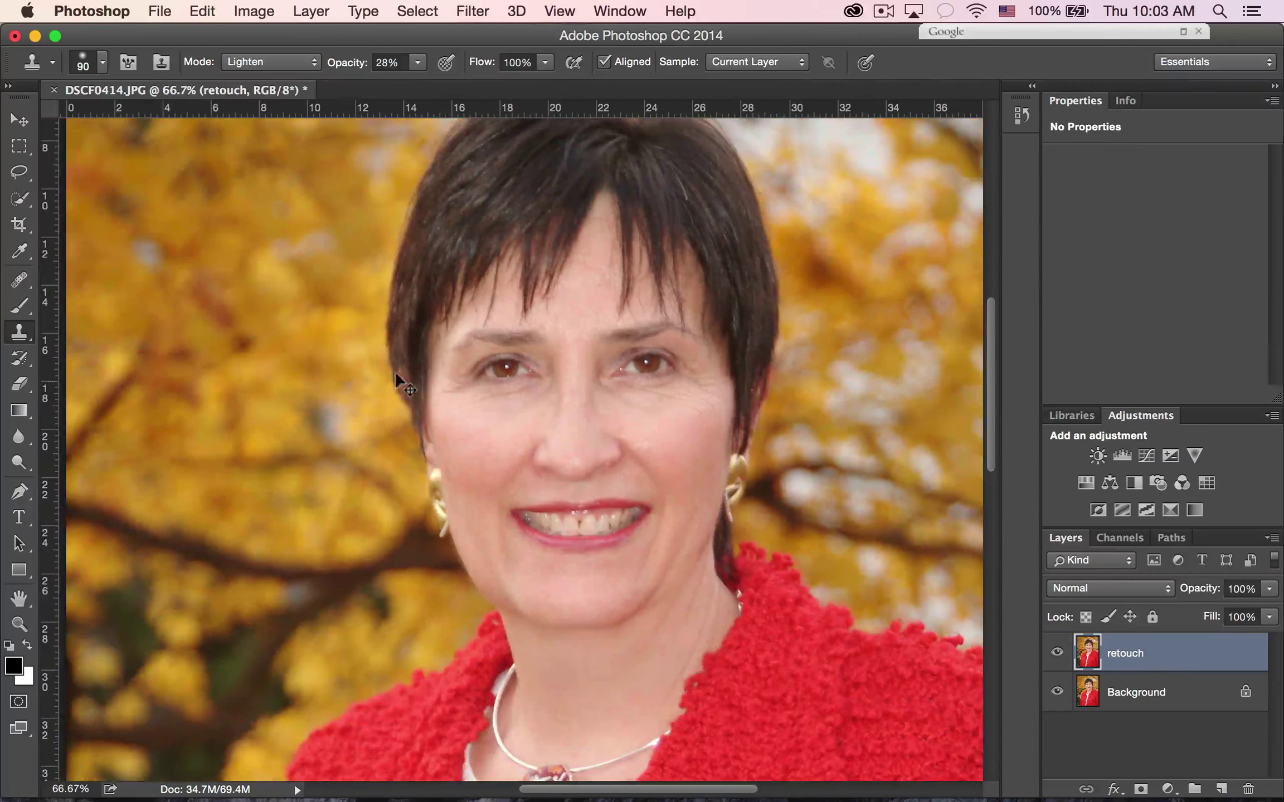
click(1055, 651)
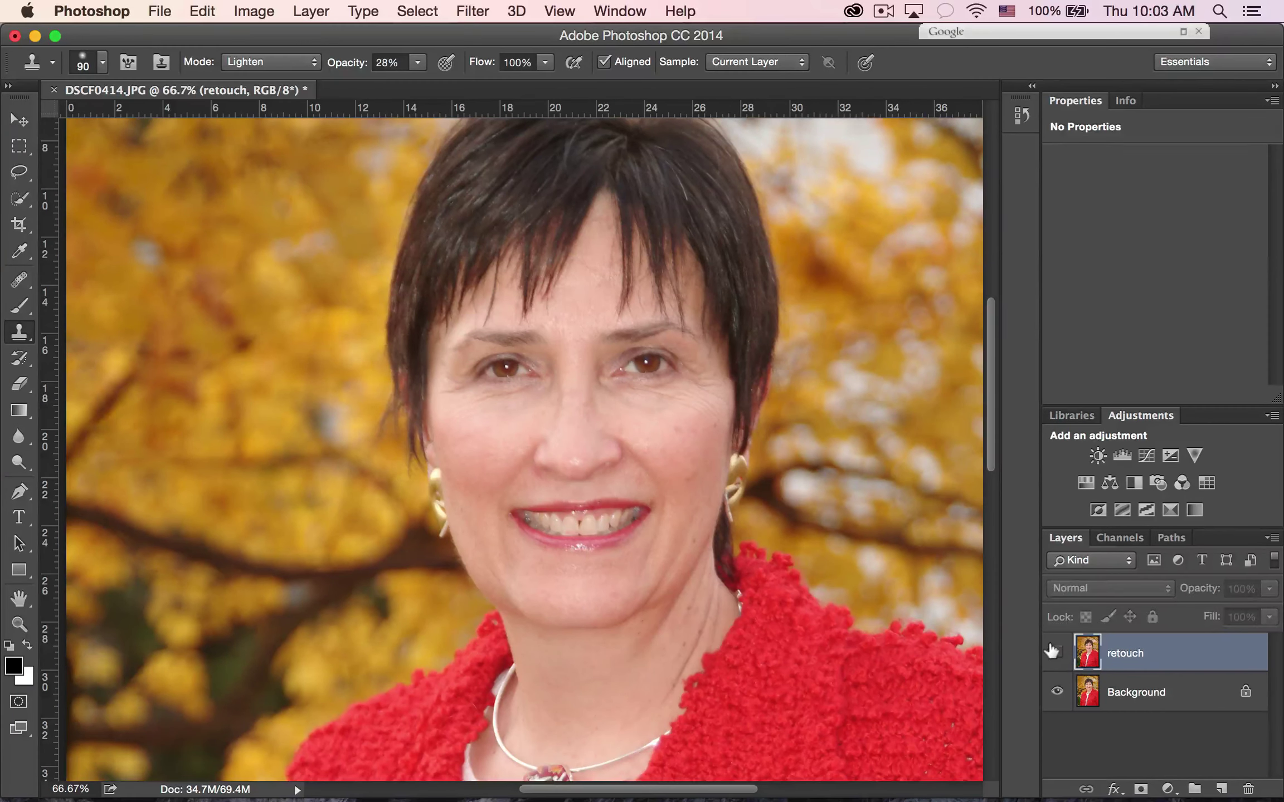
click(1054, 652)
click(1054, 652)
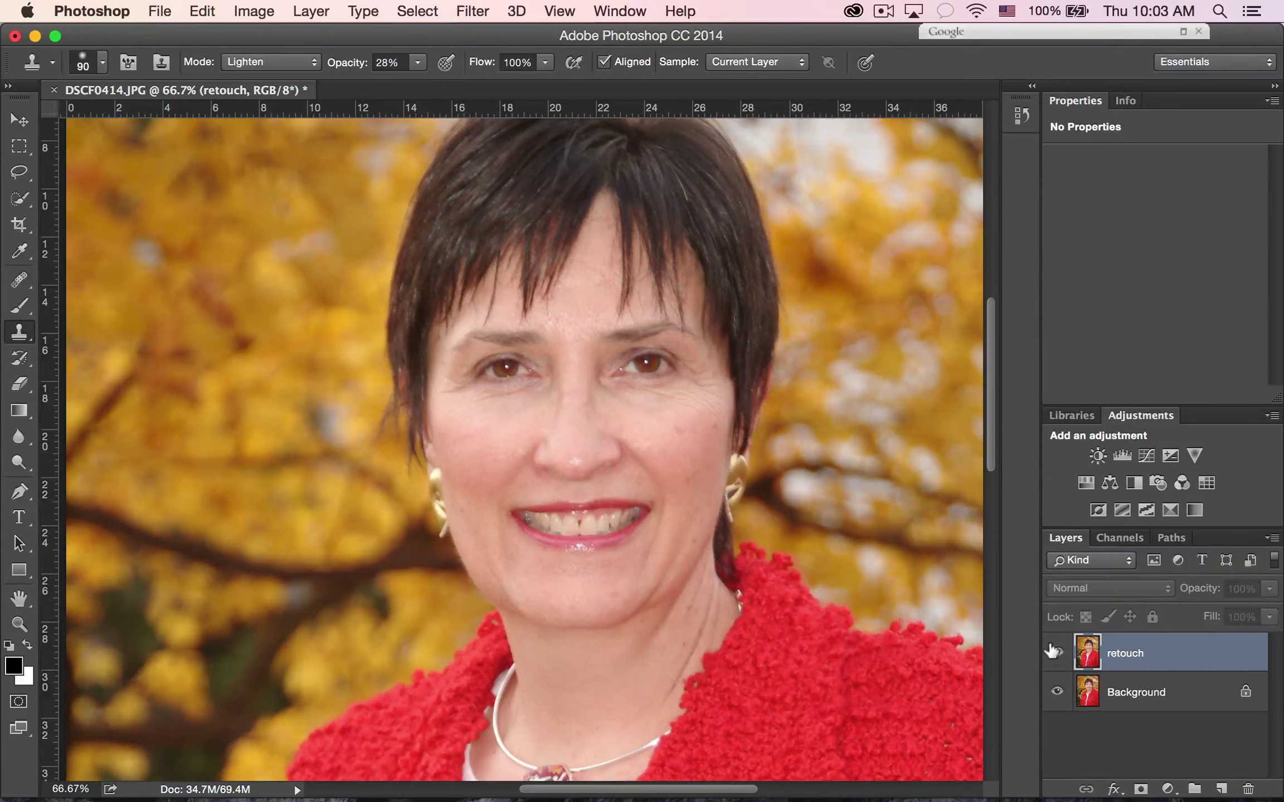